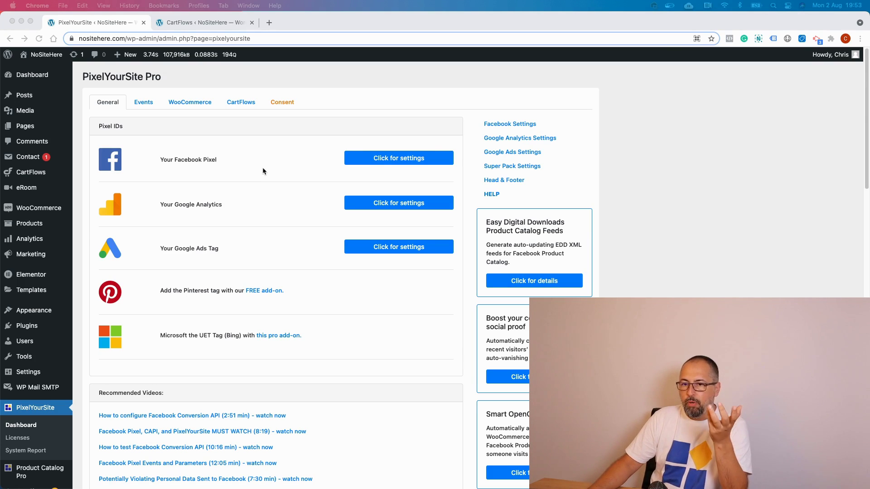
- Open PixelYourSite's CartFlows settings and review the optional Dedicated Tracking IDs section, leaving it collapsed
click(237, 104)
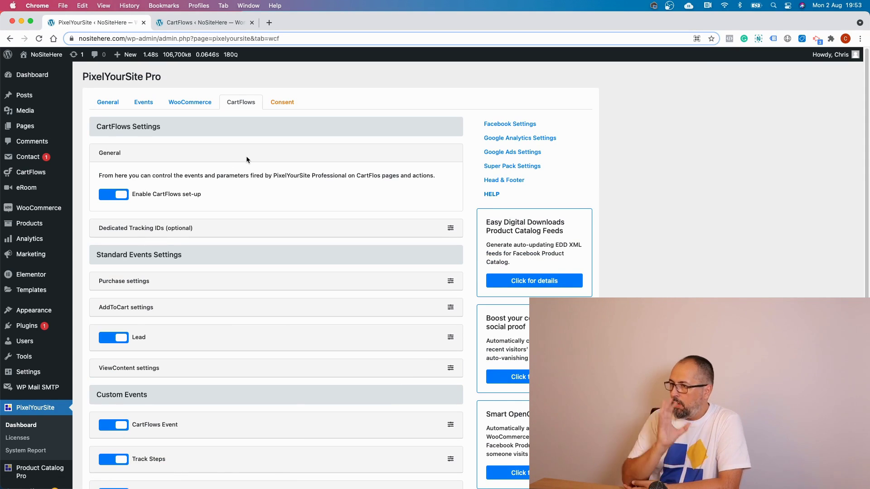
click(450, 229)
scroll(324, 233, down, 2)
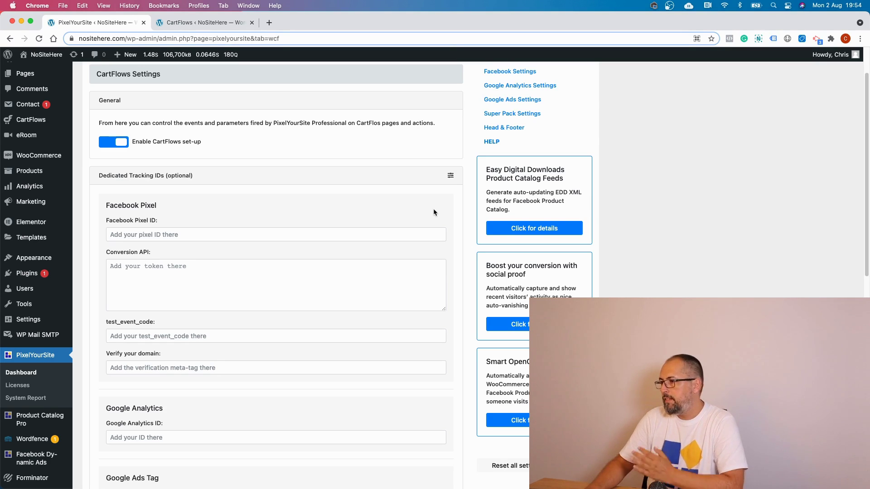
click(450, 175)
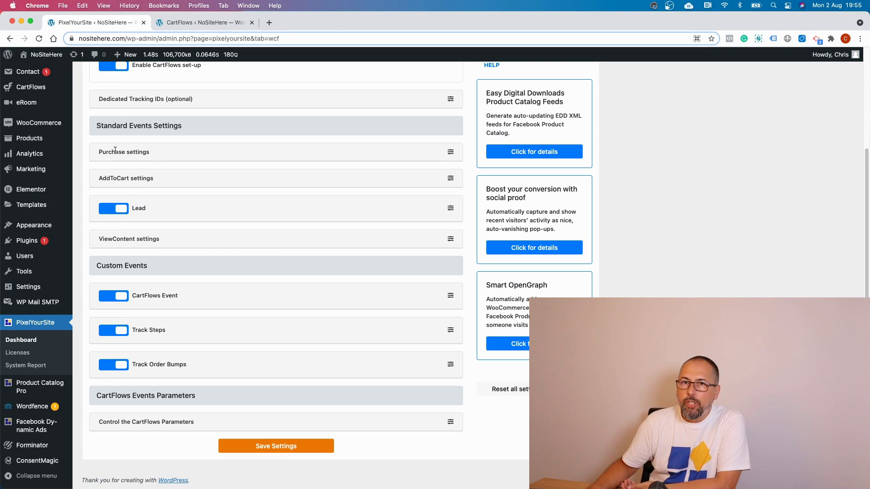
- Expand the Purchase and AddToCart settings under Standard Events Settings to review how those events fire
click(451, 153)
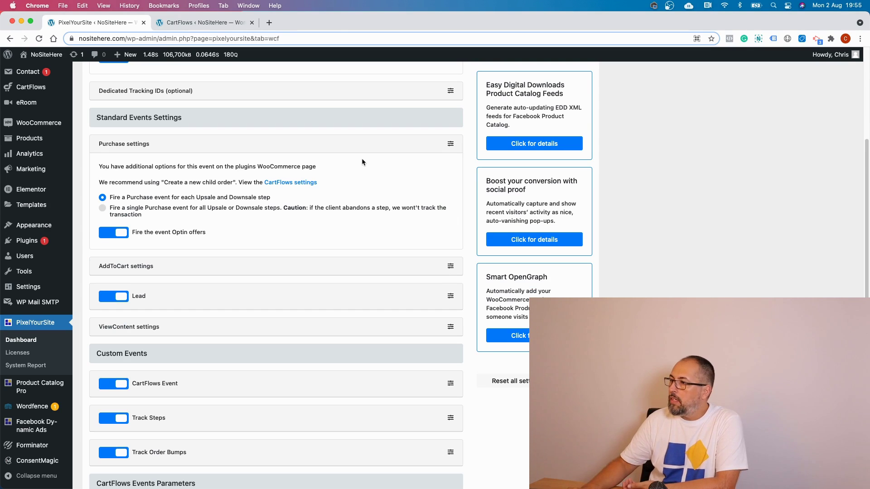
click(450, 267)
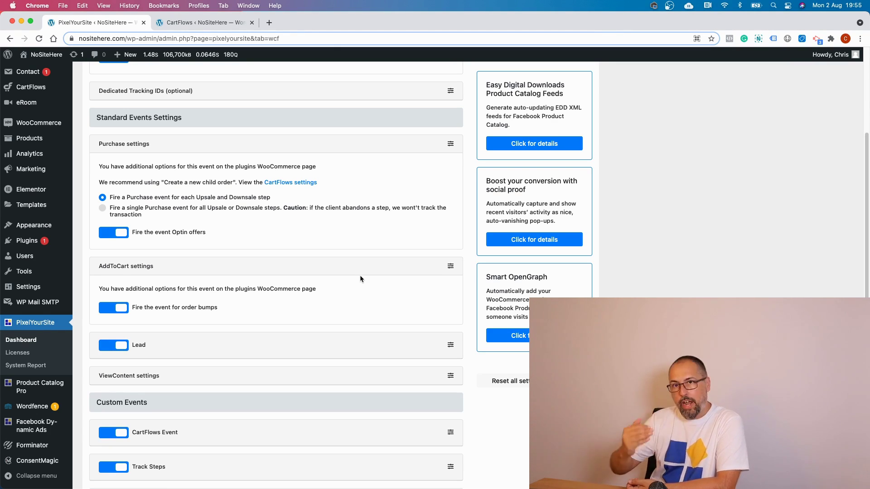
scroll(356, 273, down, 1)
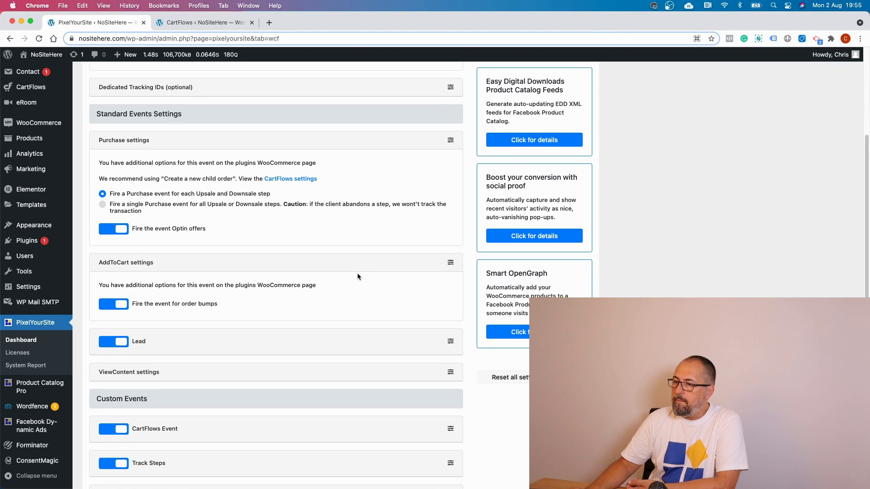
- Expand the Lead and ViewContent standard event settings and review when each event fires
click(450, 333)
scroll(283, 300, down, 3)
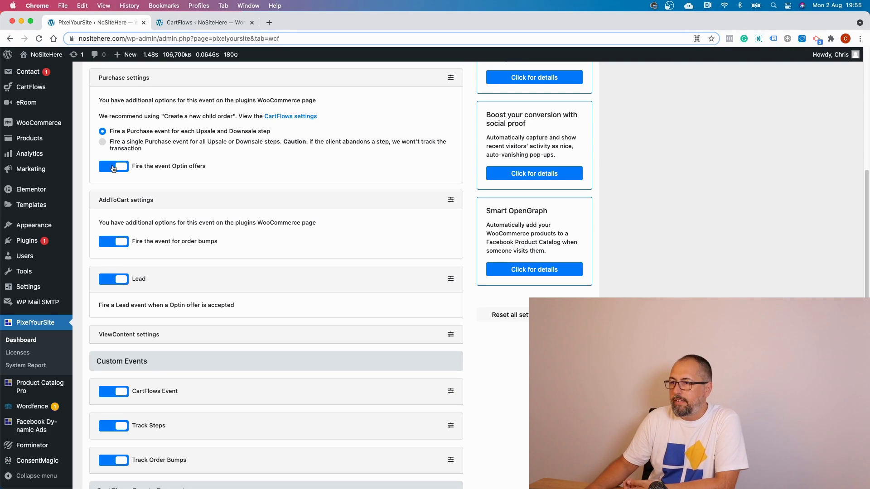
scroll(224, 332, down, 3)
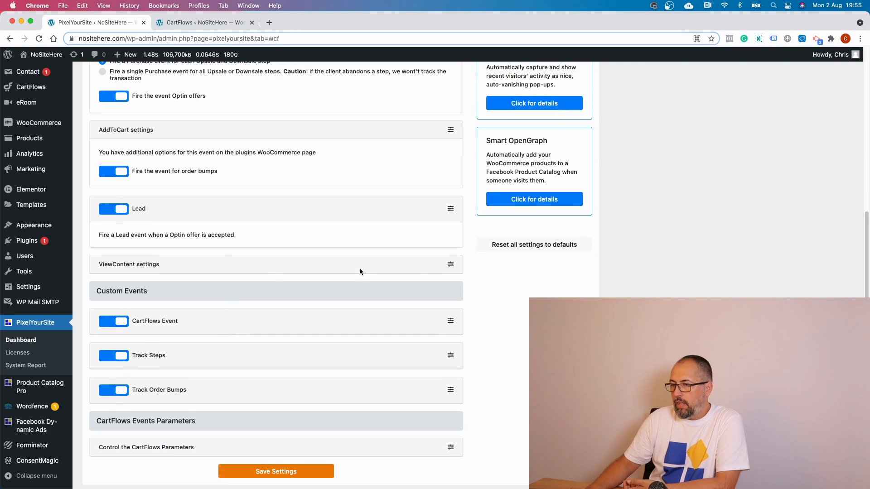
click(451, 264)
scroll(310, 263, down, 1)
scroll(311, 265, down, 1)
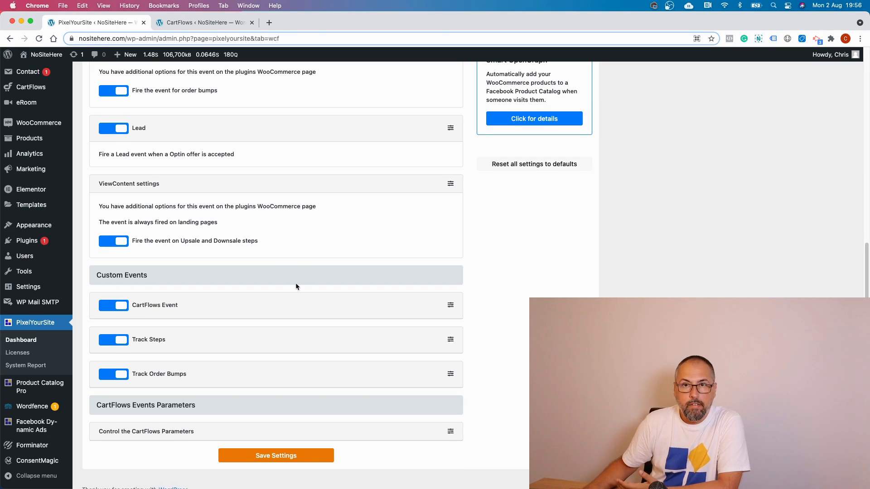
scroll(296, 286, down, 1)
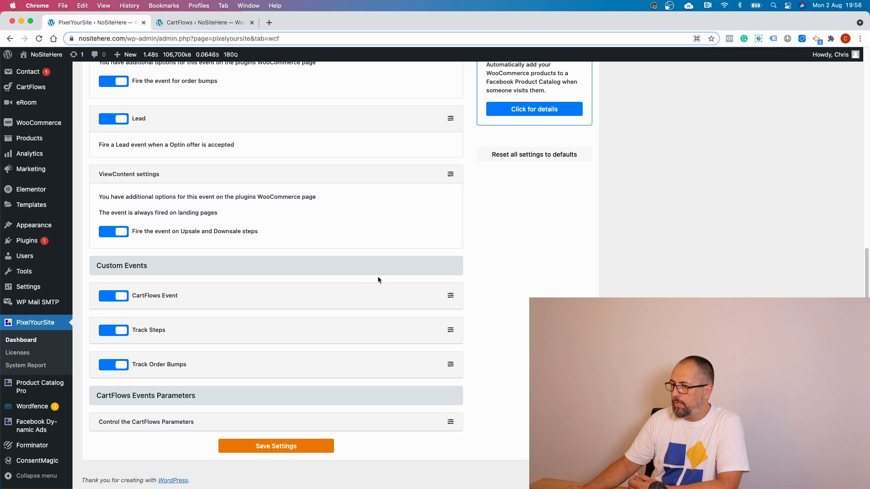
- Expand the CartFlows Event, Track Steps and Track Order Bumps custom events to review their triggers and enabled platforms
click(451, 297)
scroll(346, 301, down, 2)
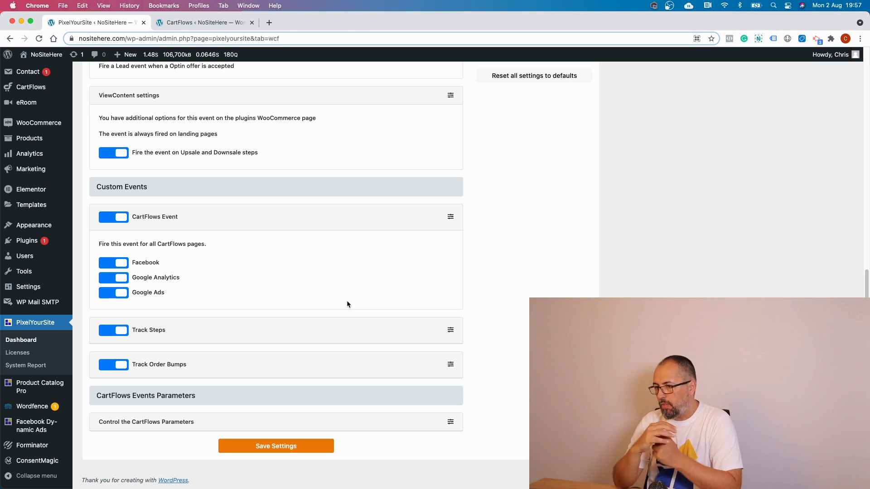
click(448, 333)
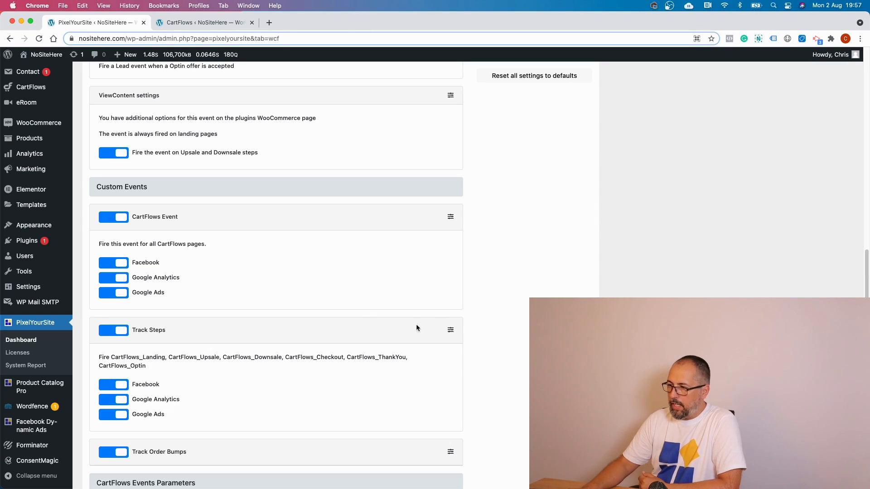
scroll(327, 320, down, 3)
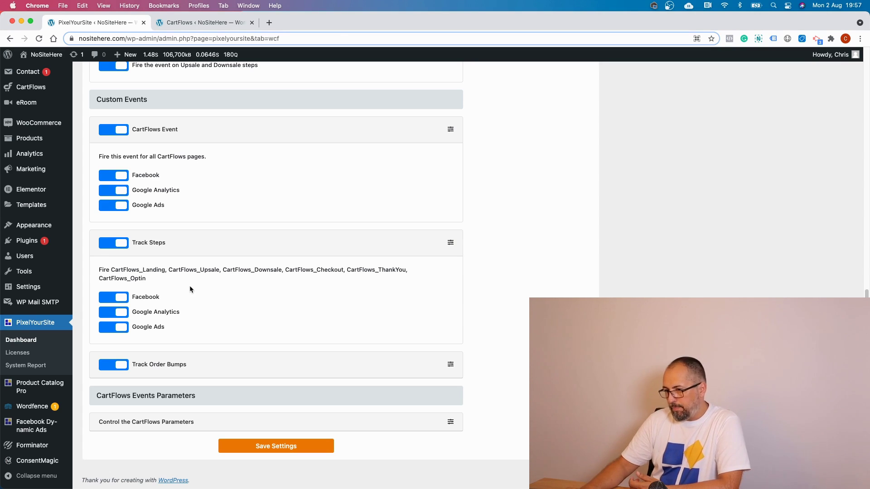
click(450, 364)
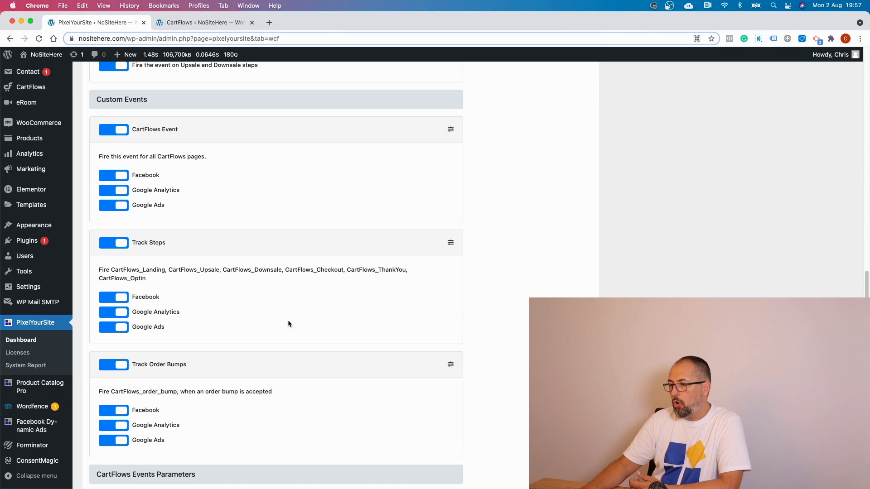
scroll(287, 322, down, 2)
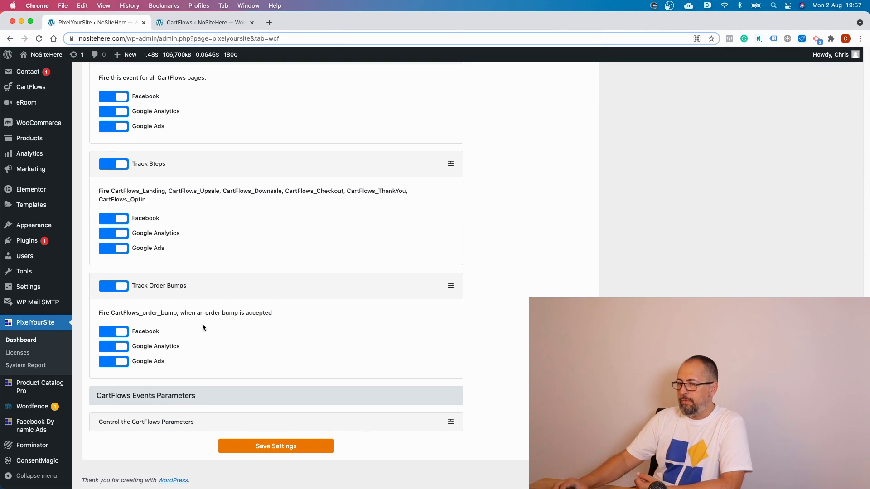
- Expand the CartFlows event parameters control and review which parameters are enabled
click(451, 423)
scroll(284, 324, down, 3)
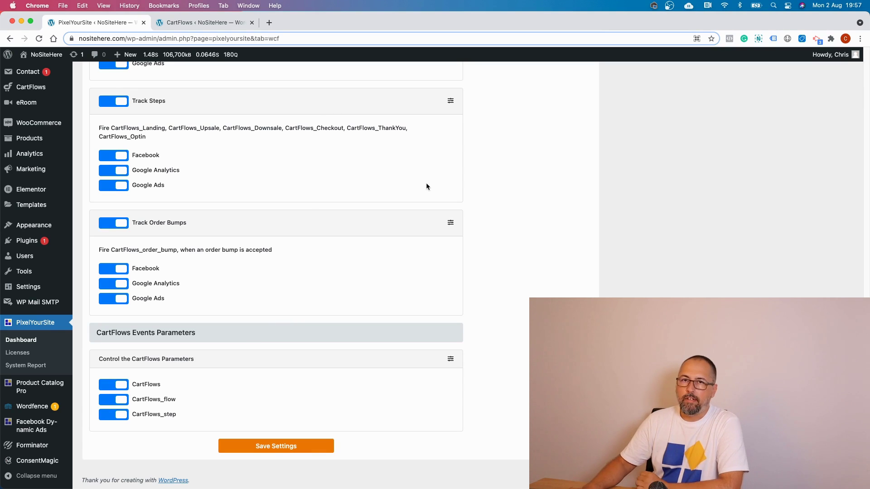
scroll(284, 89, up, 20)
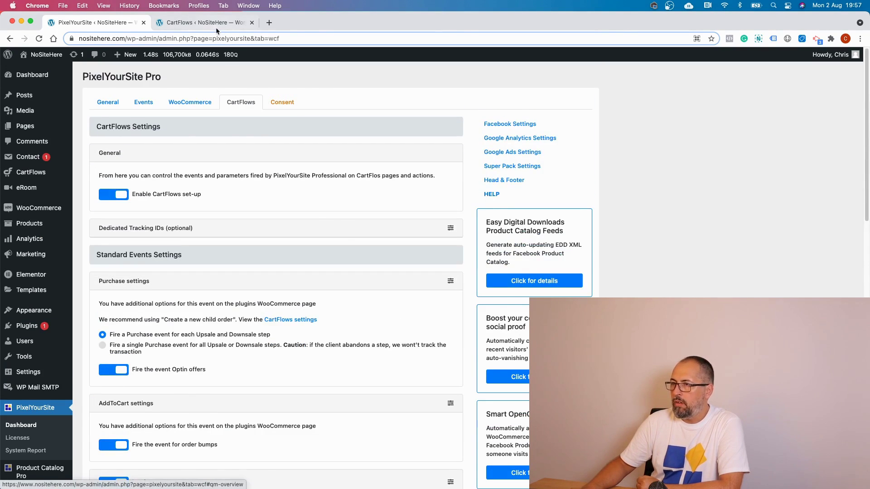
- View the Herbal - pro - bump flow's landing page from the CartFlows list and display its events in Facebook Pixel Helper
click(216, 25)
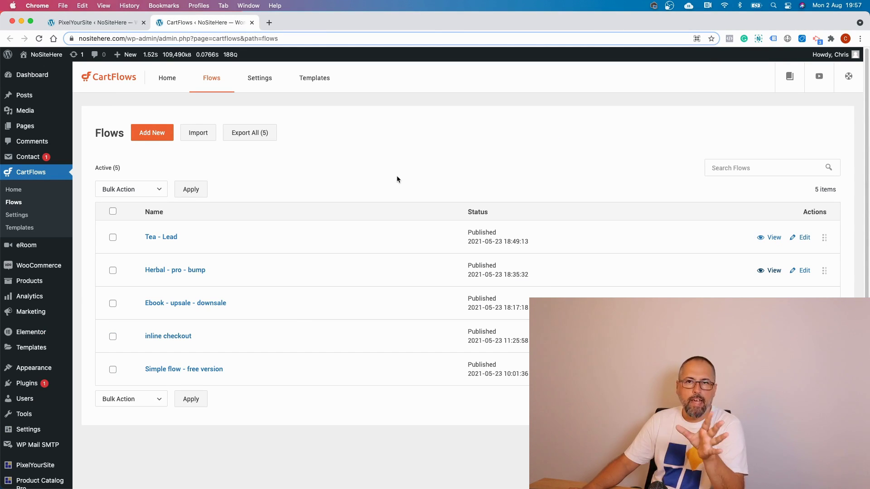
click(763, 272)
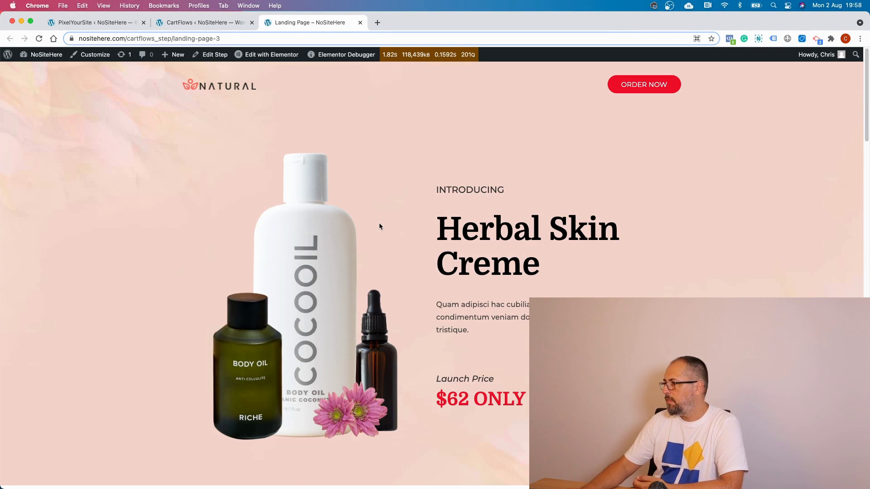
click(730, 39)
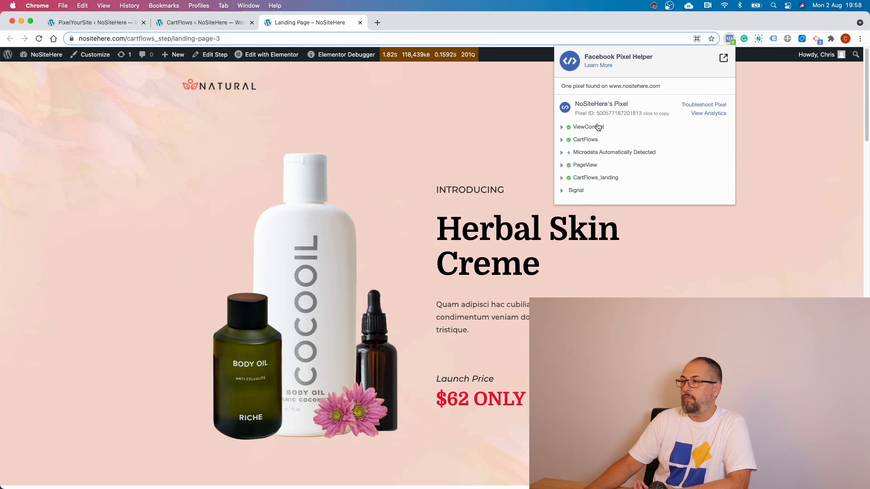
- Examine the ViewContent event's custom parameters in Facebook Pixel Helper, highlighting the cartflows_flow value, and close the helper
click(598, 128)
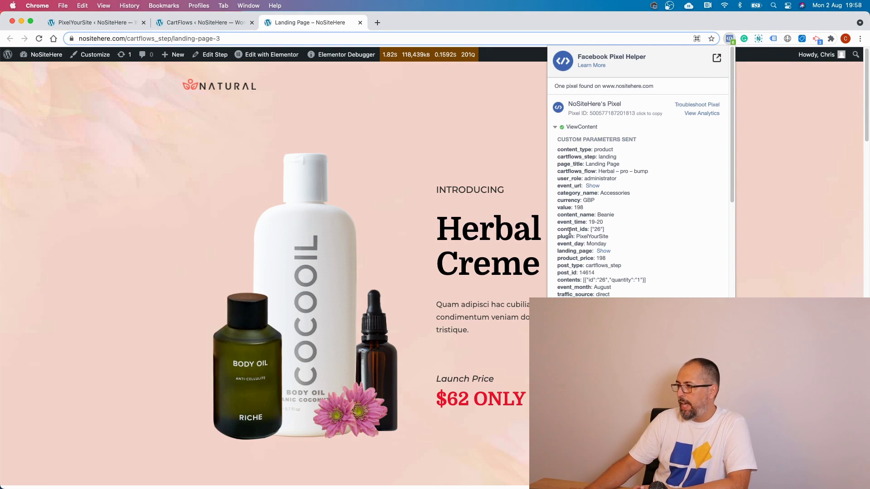
click(578, 126)
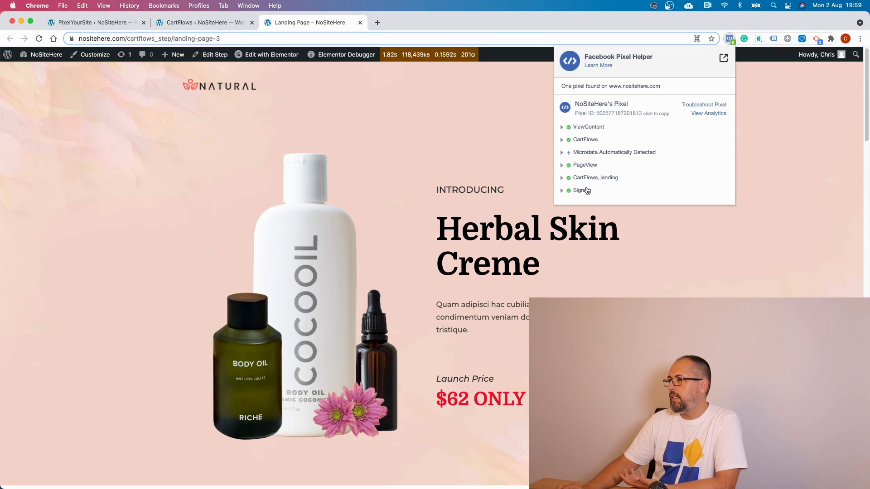
click(579, 129)
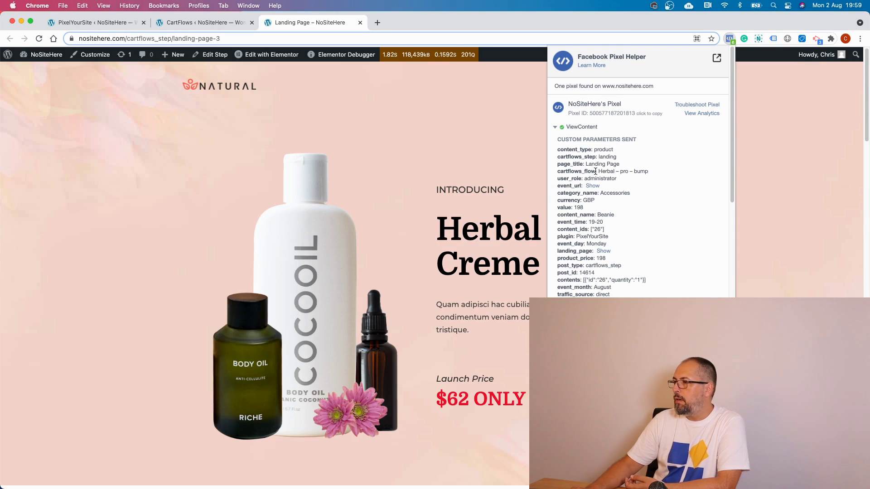
scroll(596, 171, down, 2)
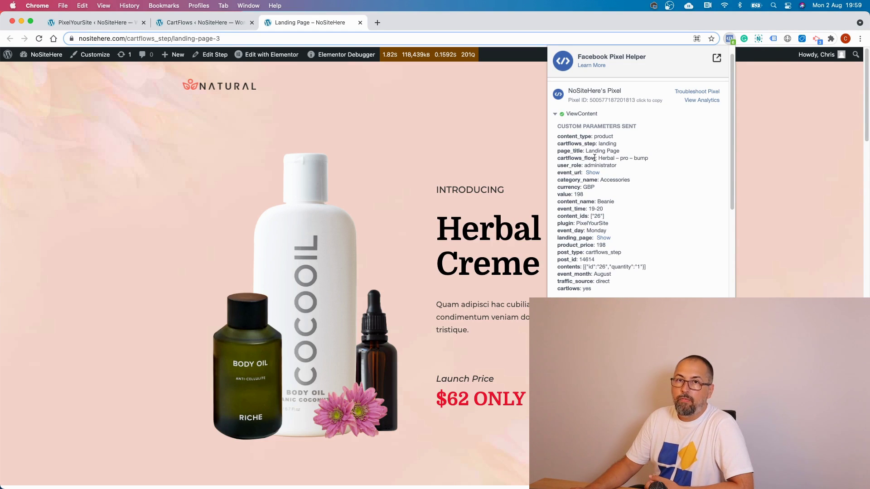
drag(599, 158, 662, 157)
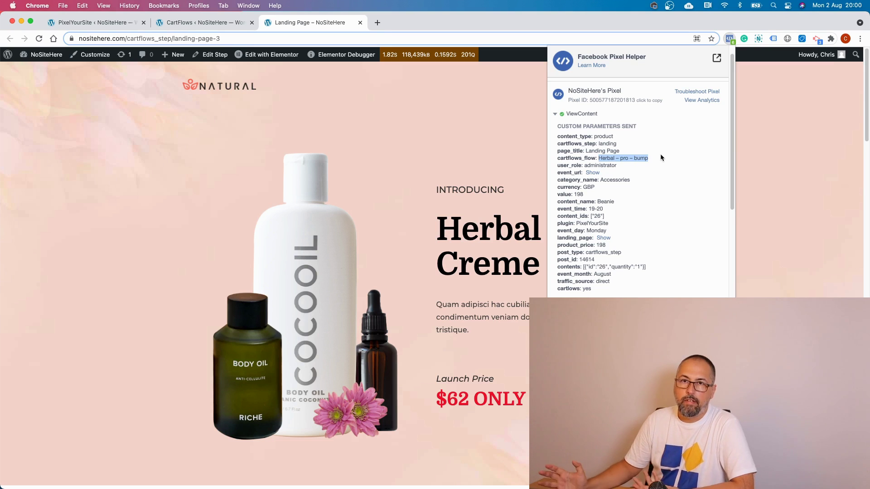
click(586, 116)
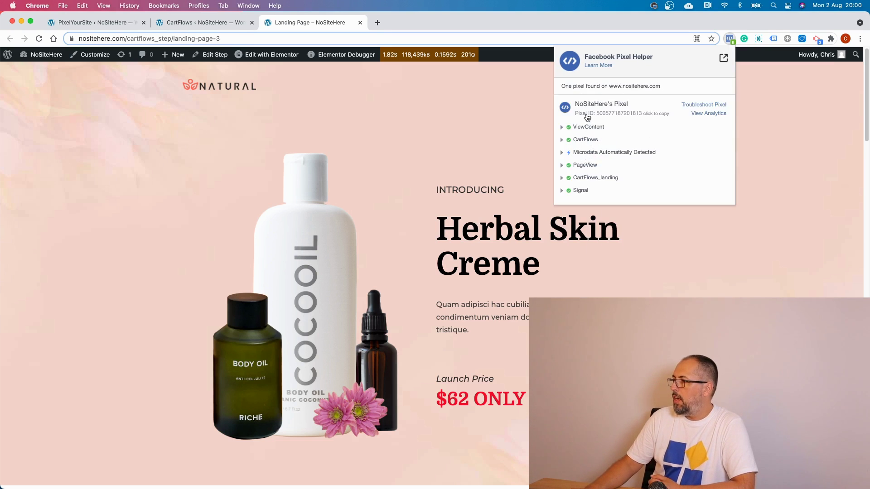
click(820, 113)
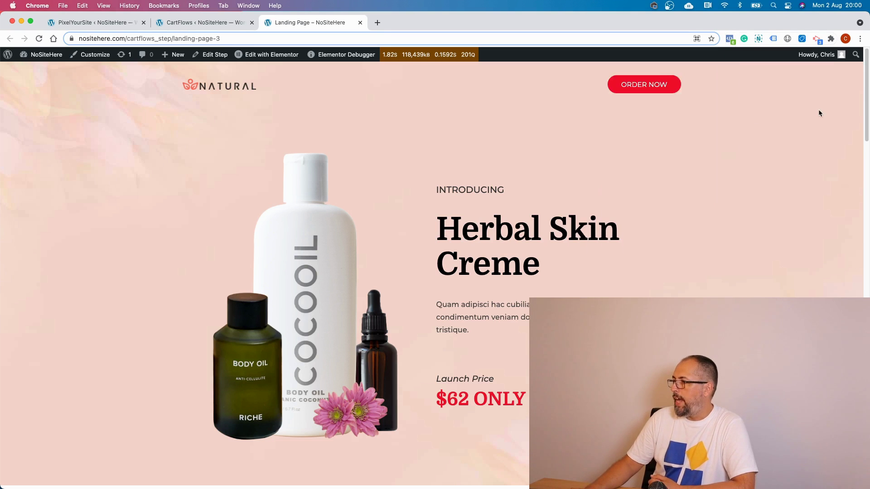
- Proceed from the landing page to the checkout page and examine its AddToCart event parameters in Facebook Pixel Helper
click(641, 85)
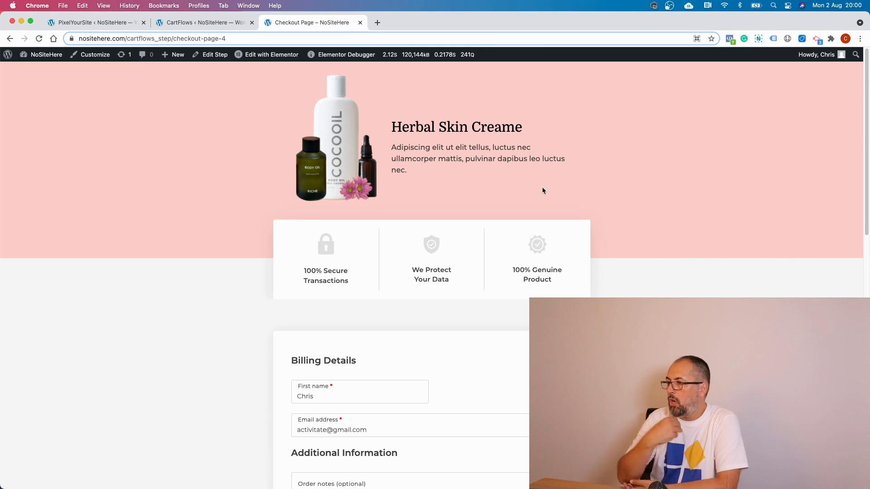
click(730, 39)
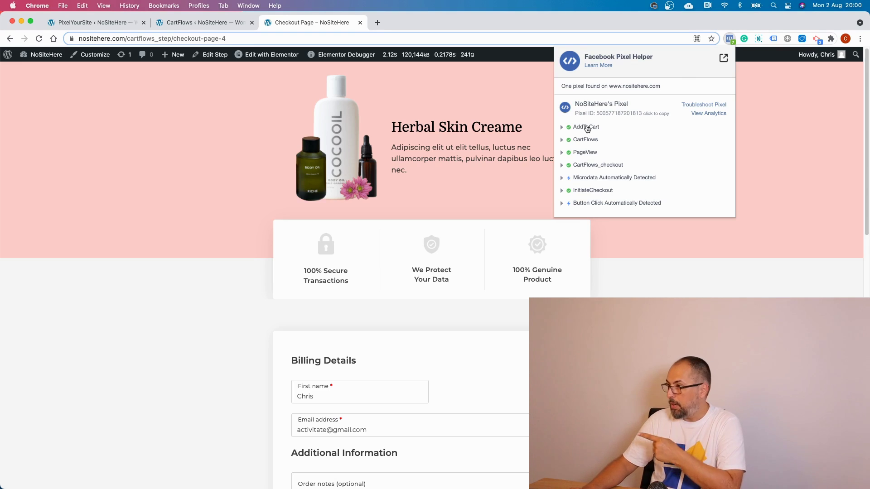
click(587, 128)
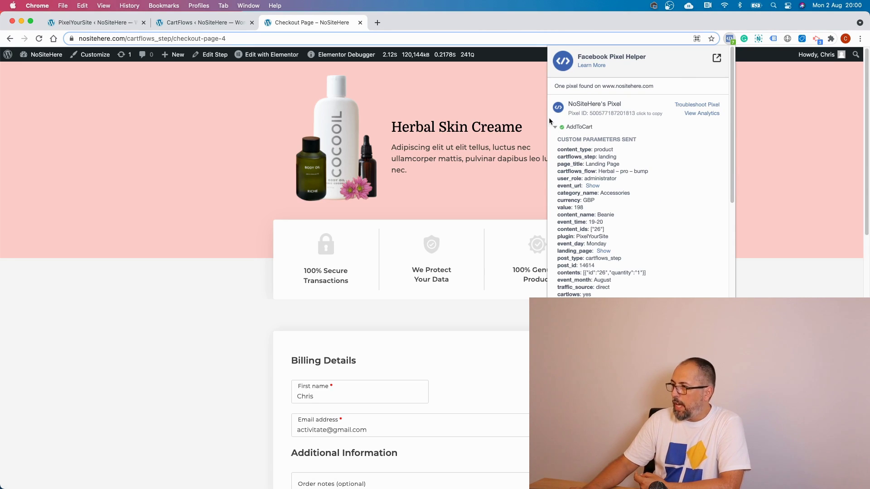
click(579, 126)
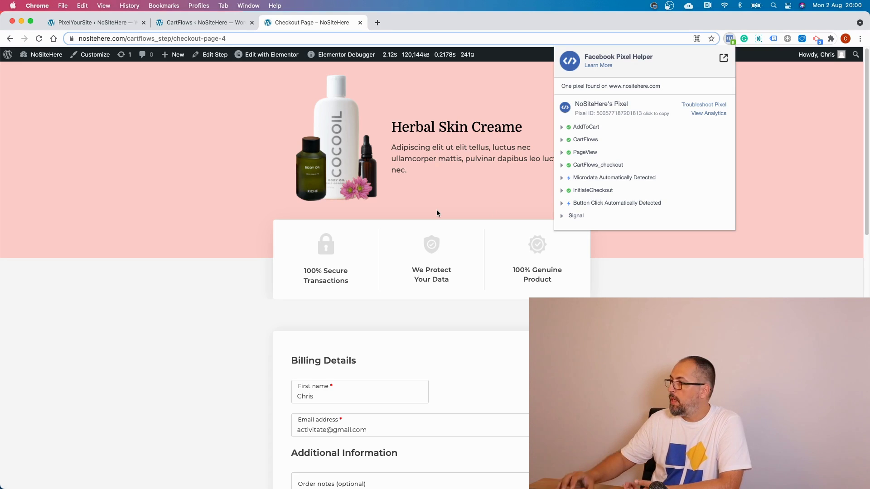
click(584, 193)
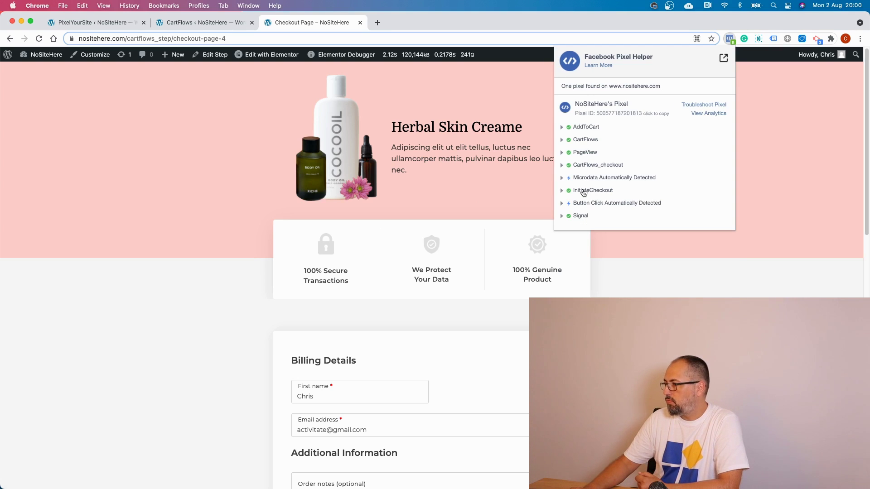
- Accept the Herbal Protein Shampoo order bump at checkout and display the fired events in Facebook Pixel Helper
scroll(499, 205, down, 12)
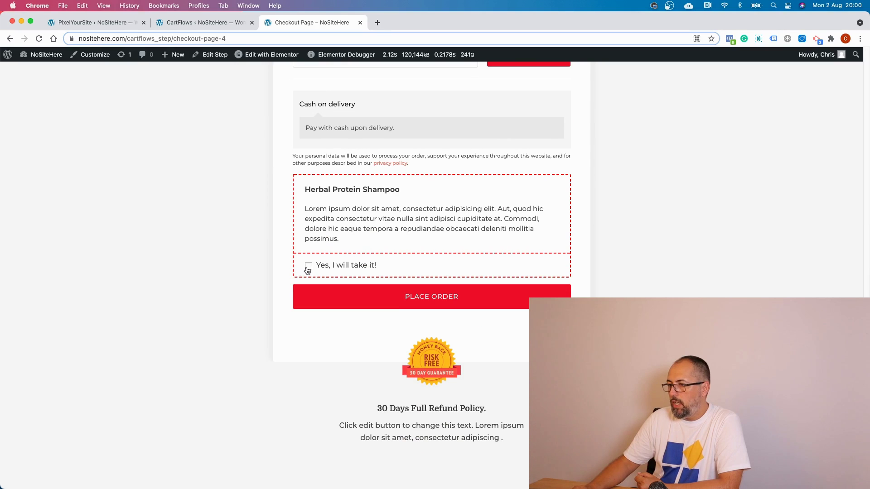
click(308, 266)
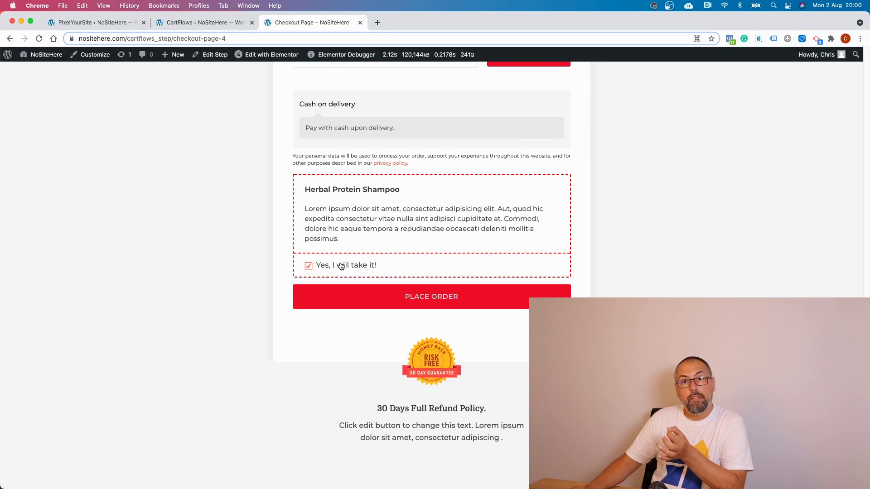
click(730, 38)
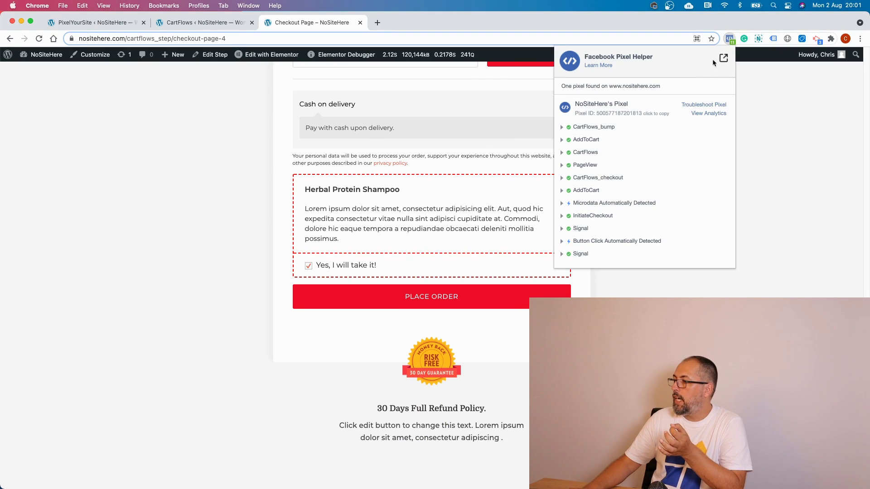
- Examine the checkout page's earlier AddToCart event parameters in Facebook Pixel Helper and close the helper
click(583, 191)
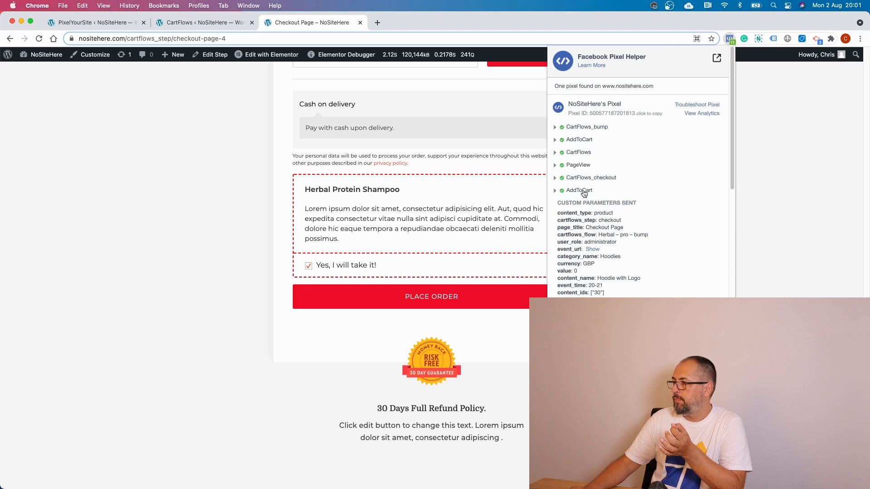
scroll(584, 213, down, 1)
scroll(584, 214, down, 3)
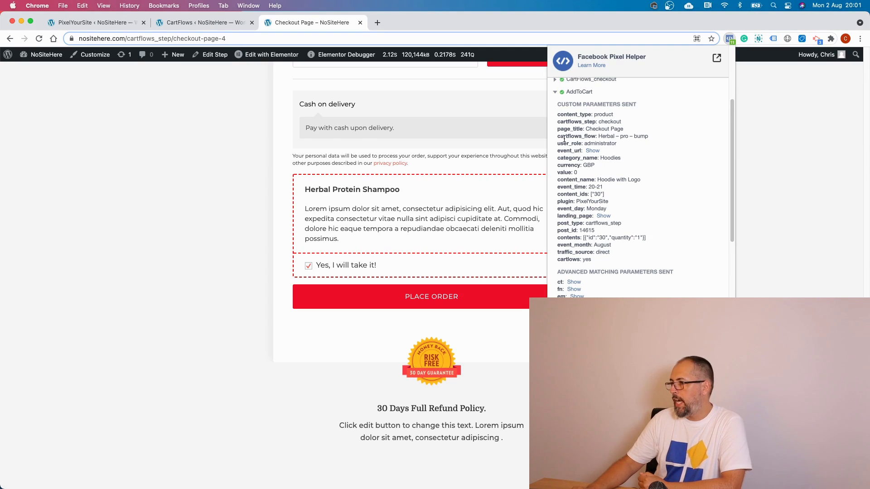
click(474, 187)
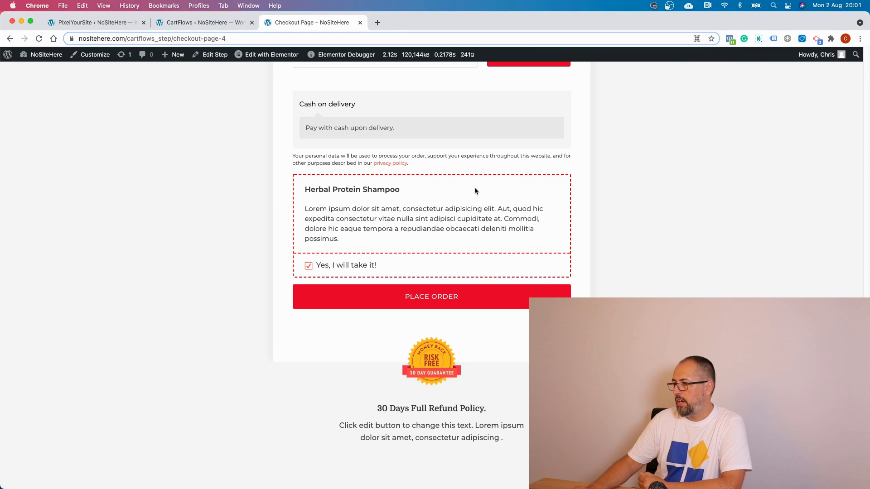
- Place the order with the bump included and examine the upsell page's Purchase event parameters in Facebook Pixel Helper
click(430, 297)
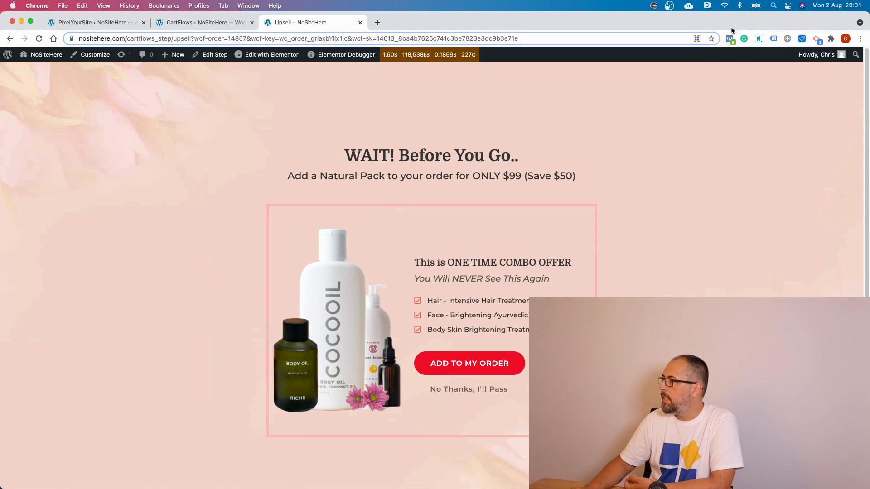
click(729, 39)
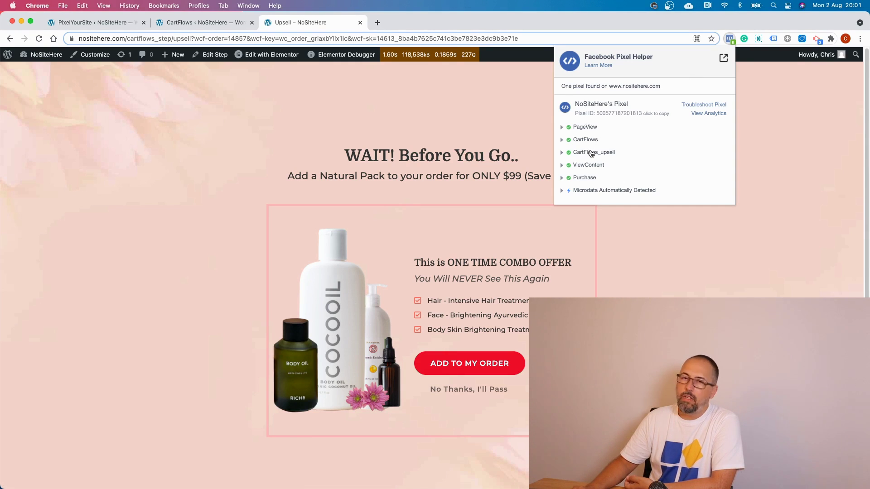
click(584, 178)
scroll(634, 192, down, 5)
scroll(634, 189, up, 5)
scroll(630, 172, down, 3)
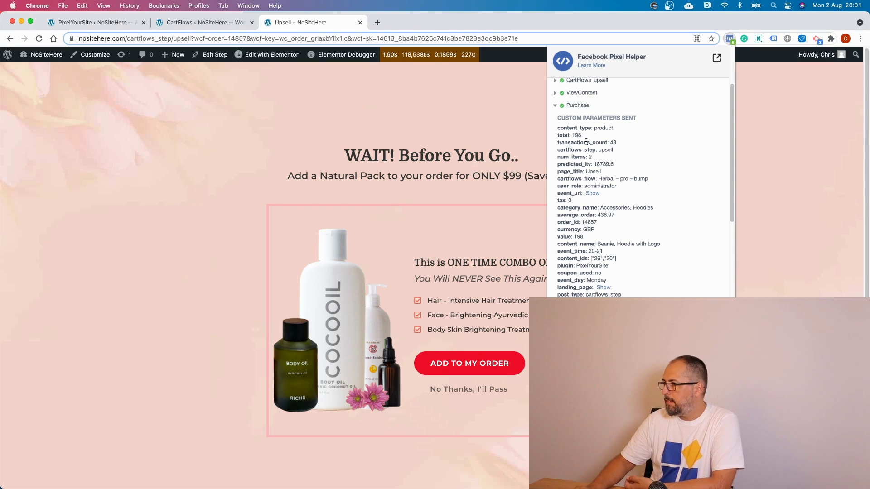
click(578, 106)
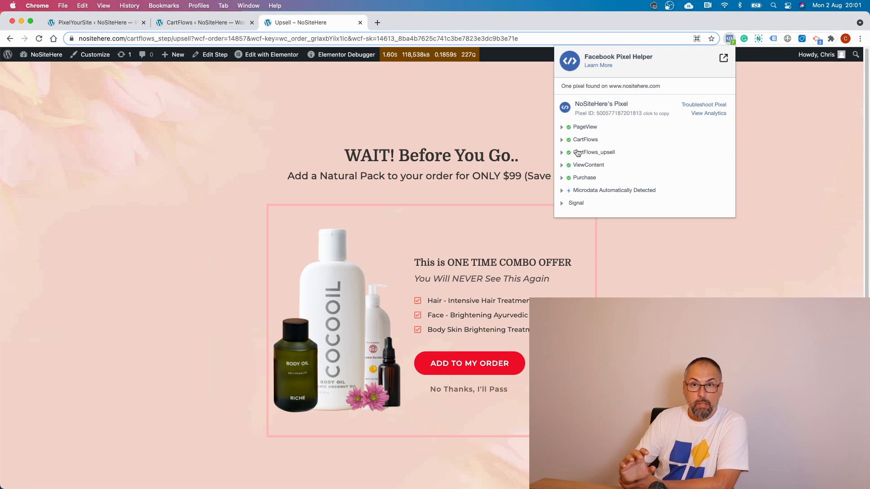
- Examine the CartFlows_upsell event's custom parameters, recheck the upsell page's event list, and close Facebook Pixel Helper
click(577, 153)
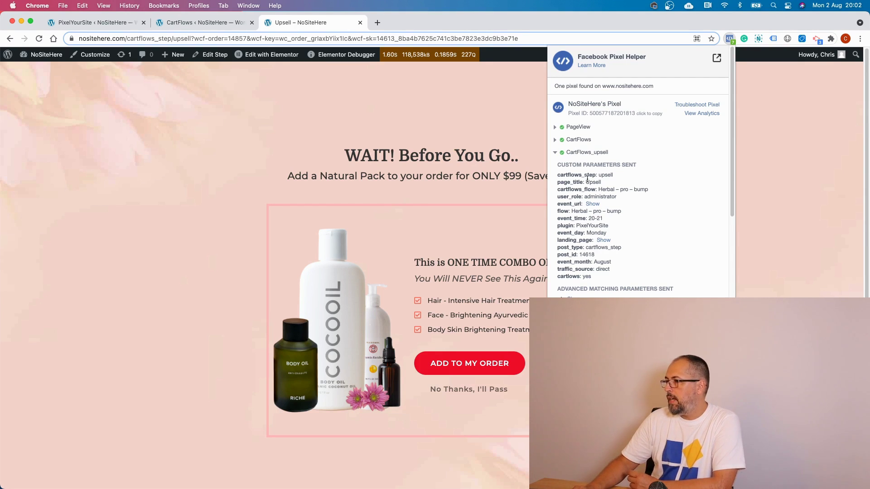
click(584, 155)
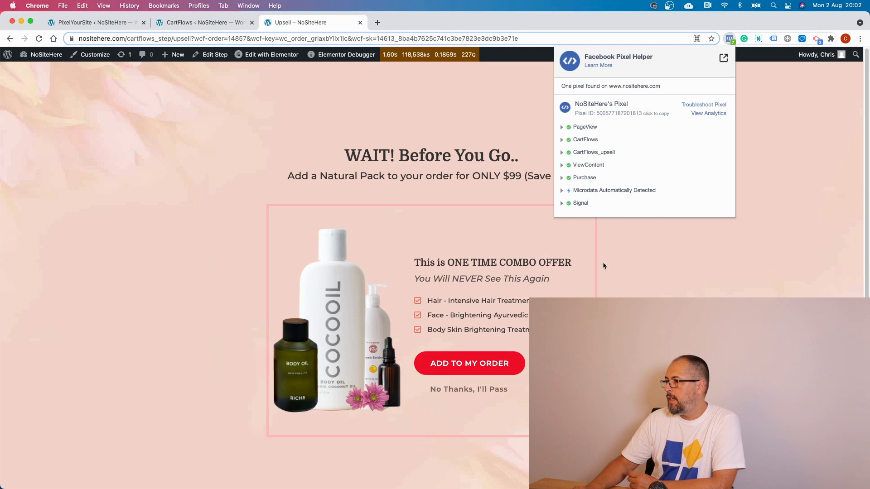
click(610, 294)
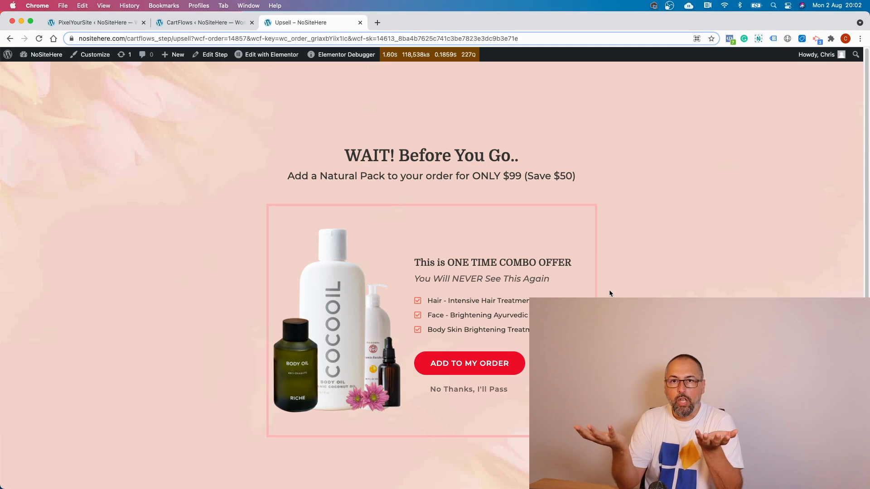
click(728, 38)
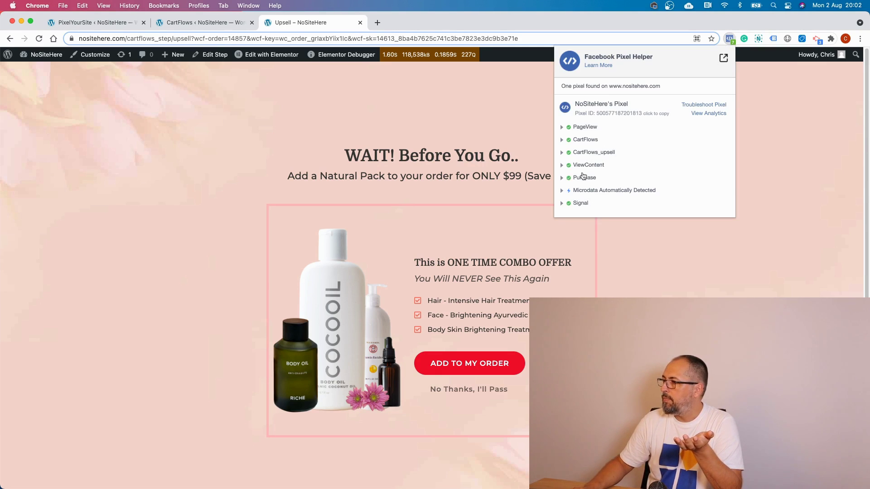
click(768, 177)
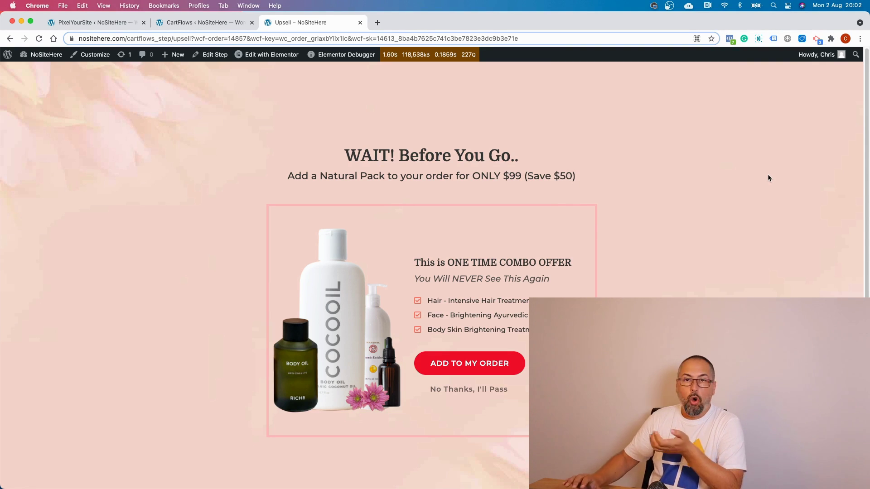
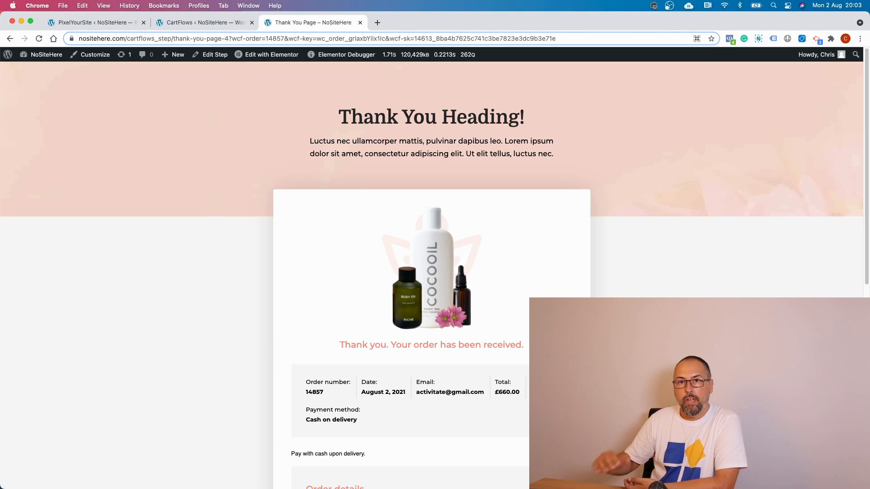
- Examine the Purchase event's custom parameters on the thank-you page in Facebook Pixel Helper
click(728, 38)
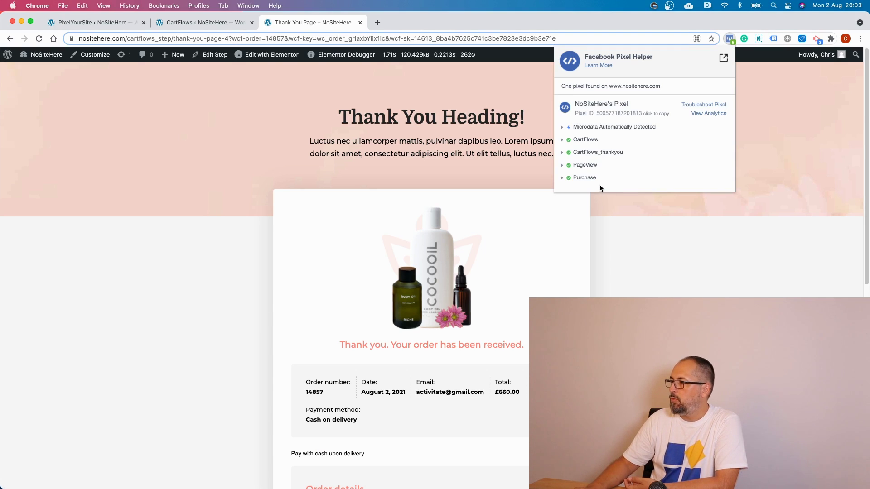
click(585, 178)
scroll(653, 244, down, 1)
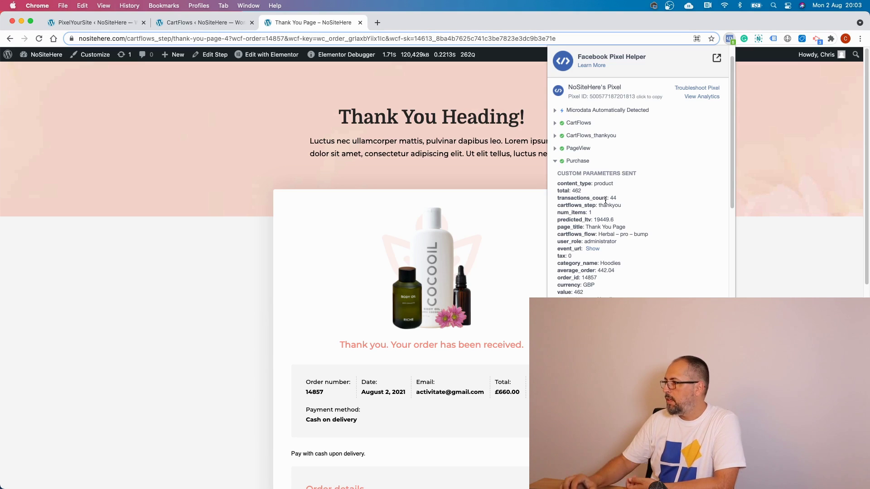
scroll(605, 200, down, 1)
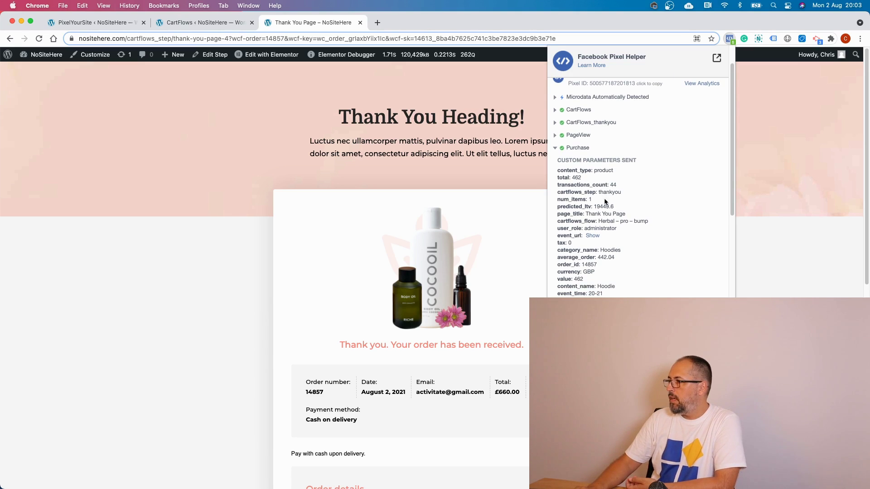
- Collapse the Purchase details and examine the CartFlows_thankyou event's custom parameters on the thank-you page
click(575, 126)
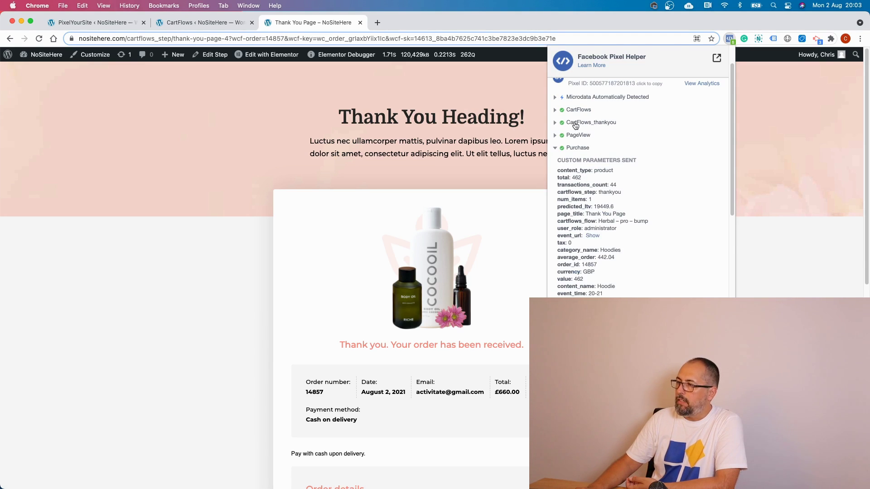
double_click(576, 125)
click(591, 126)
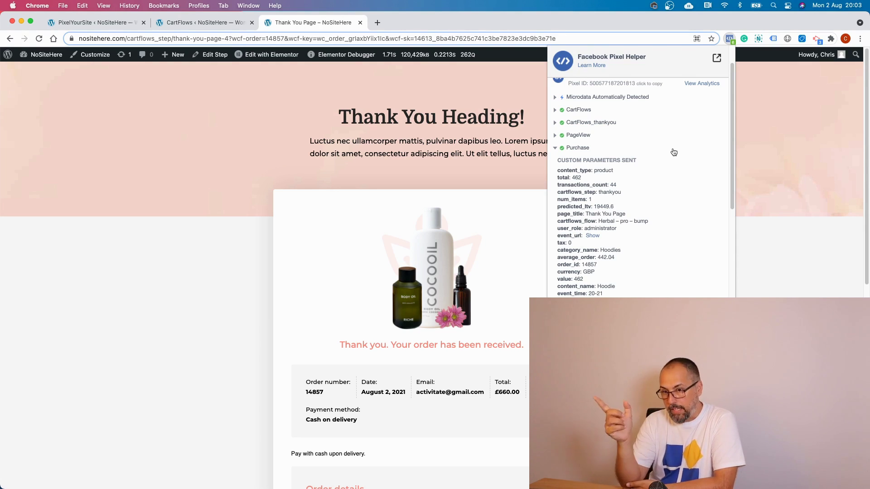
click(586, 147)
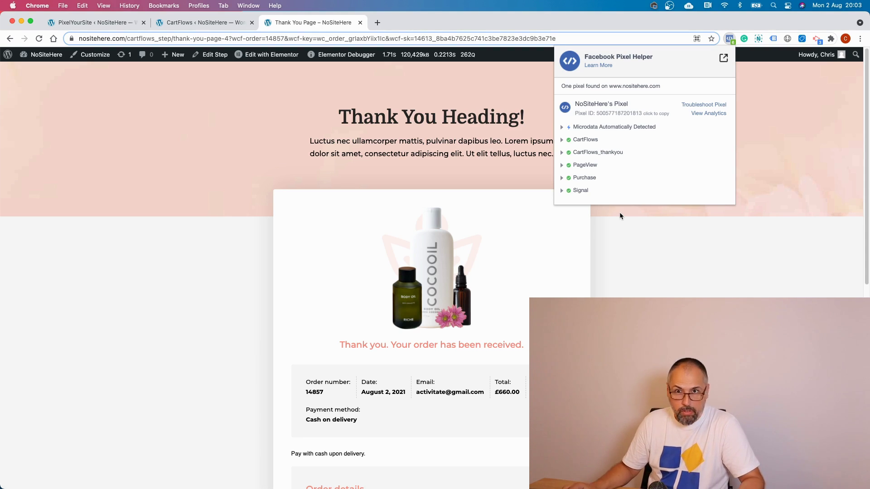
click(608, 155)
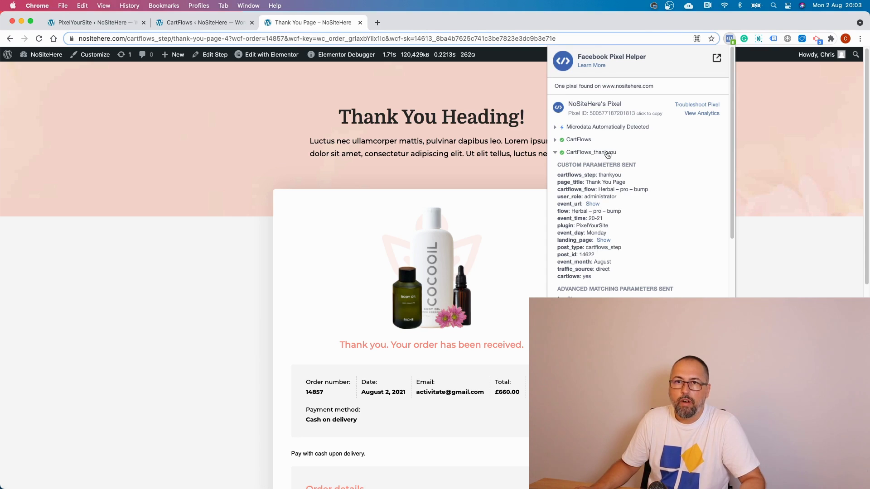
click(607, 155)
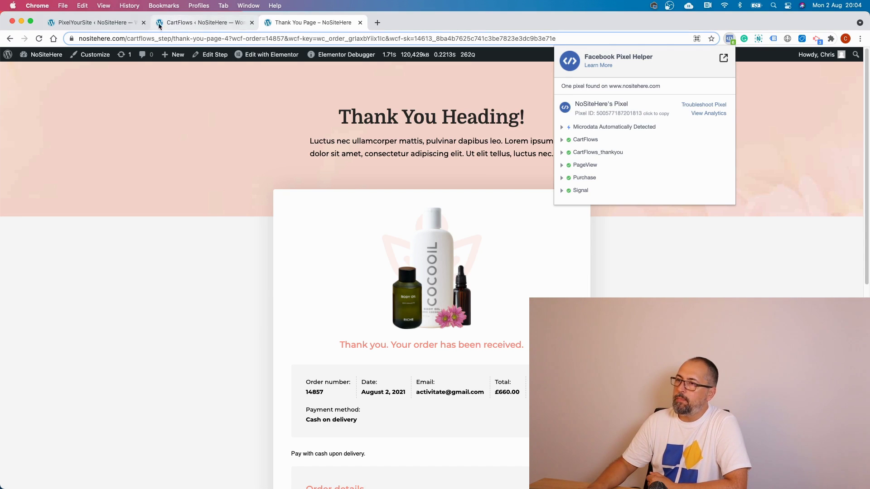
- Return to PixelYourSite's CartFlows settings and collapse the Purchase settings section under Standard Events Settings
click(179, 22)
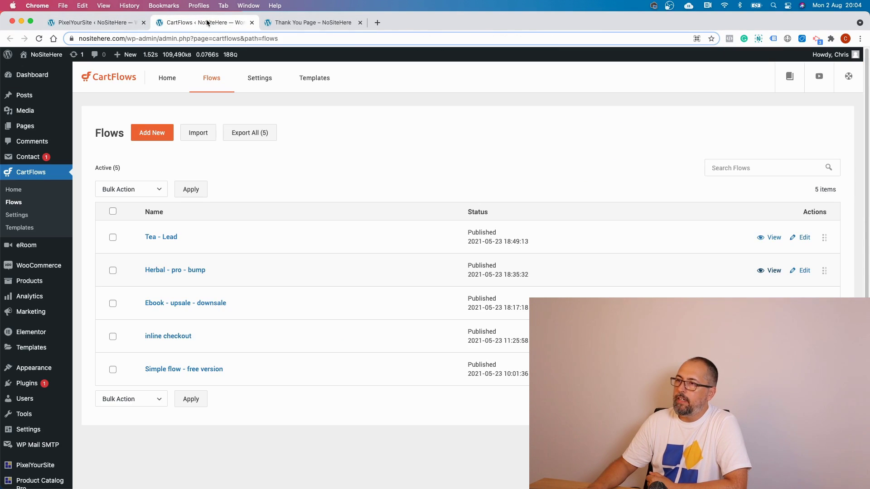
click(96, 25)
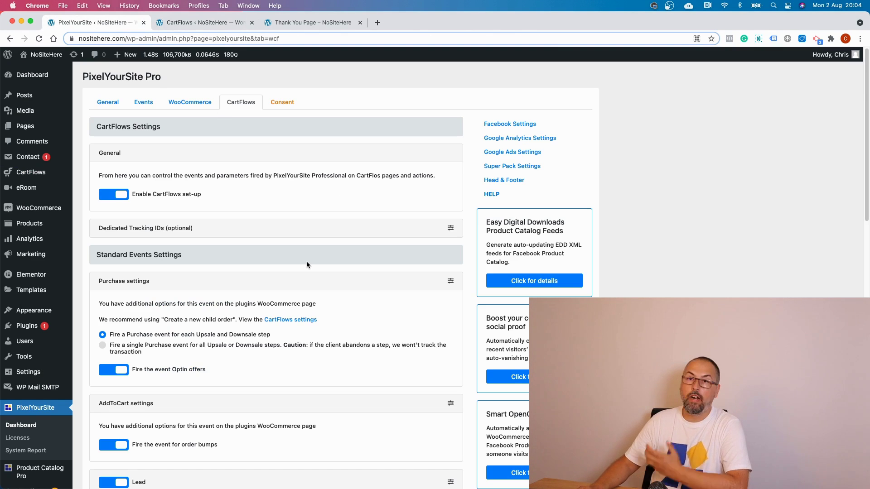
scroll(307, 263, down, 5)
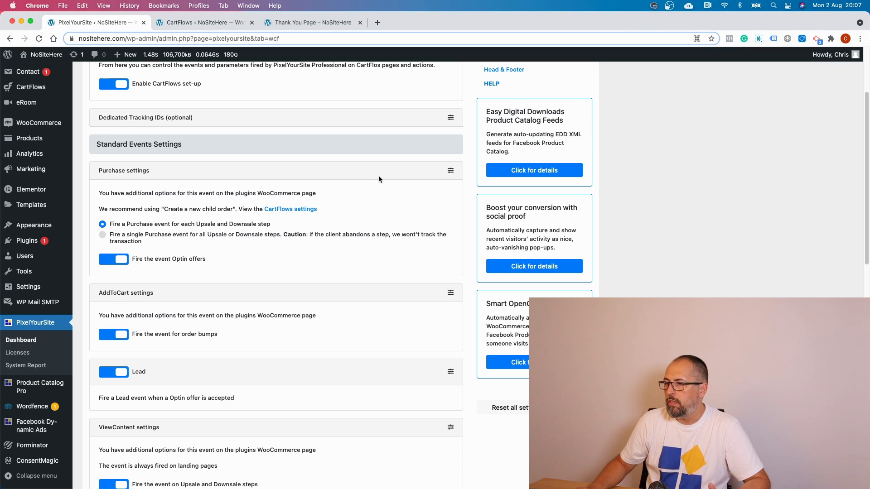
click(451, 170)
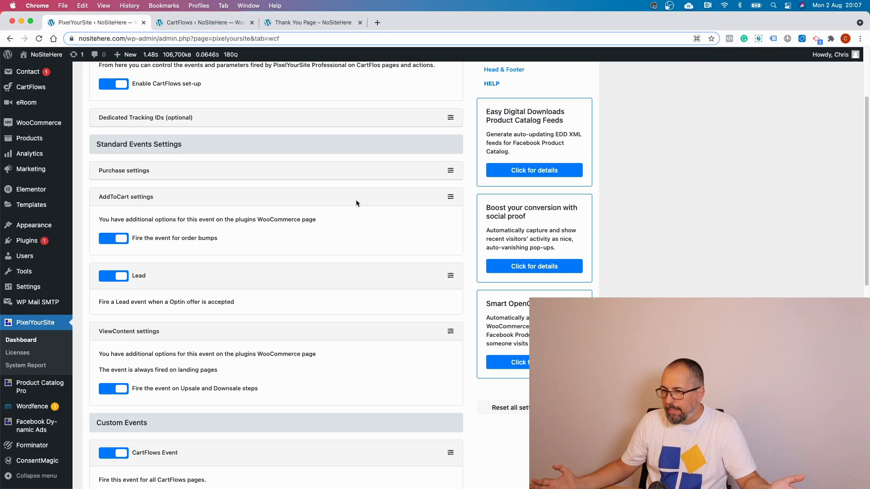
- Review the Custom Events settings and collapse the CartFlows Event and Track Steps sections
scroll(356, 203, down, 5)
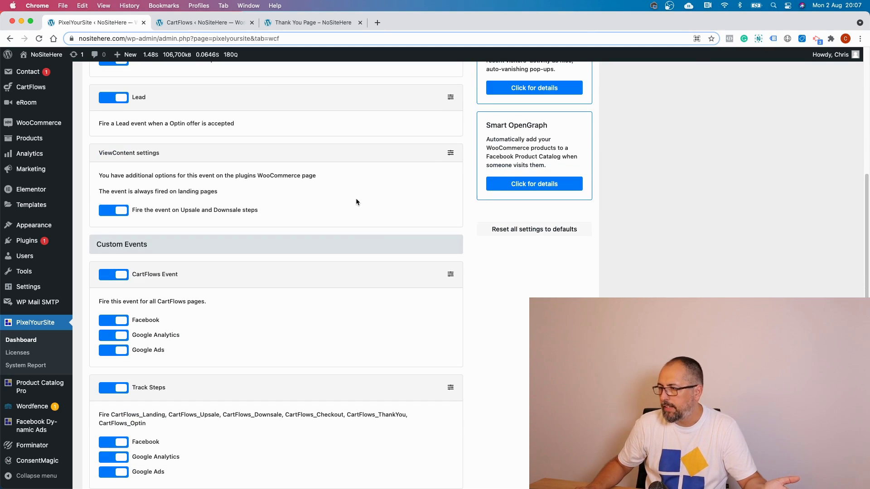
click(450, 274)
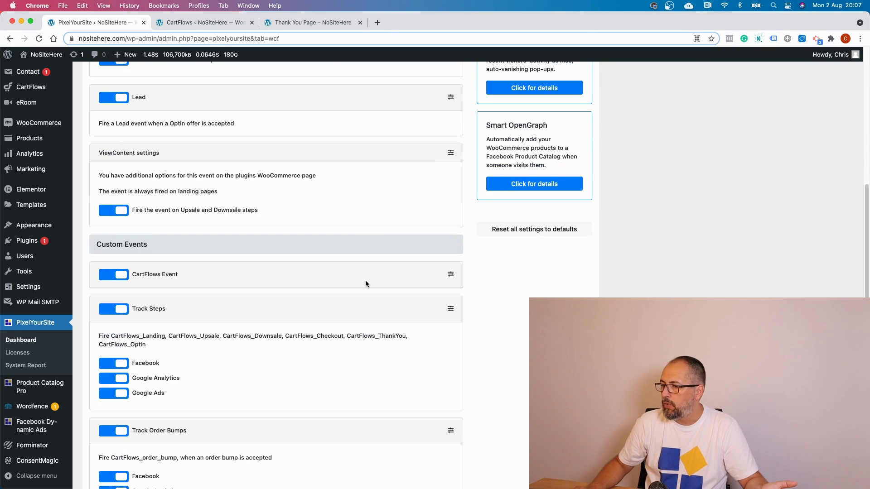
click(451, 308)
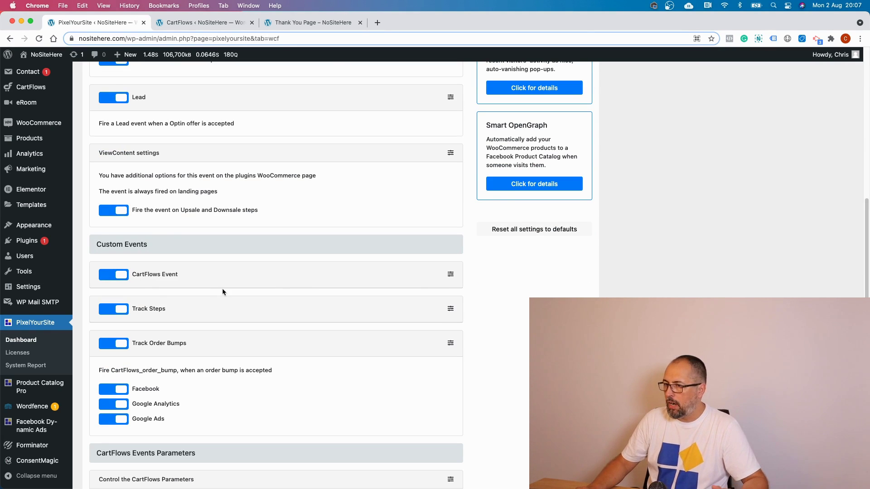